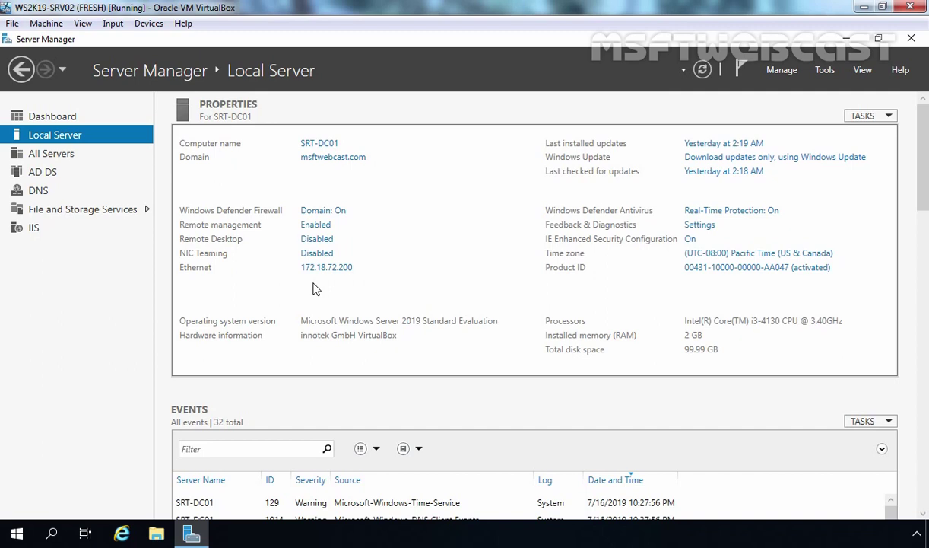
# Step: Open the Tools menu of administrative tools in SRT-DC01's Server Manager
pyautogui.click(827, 71)
# Step: Launch DNS Manager and open SRT-DC01's 72.18.172.in-addr.arpa reverse lookup zone
pyautogui.click(708, 245)
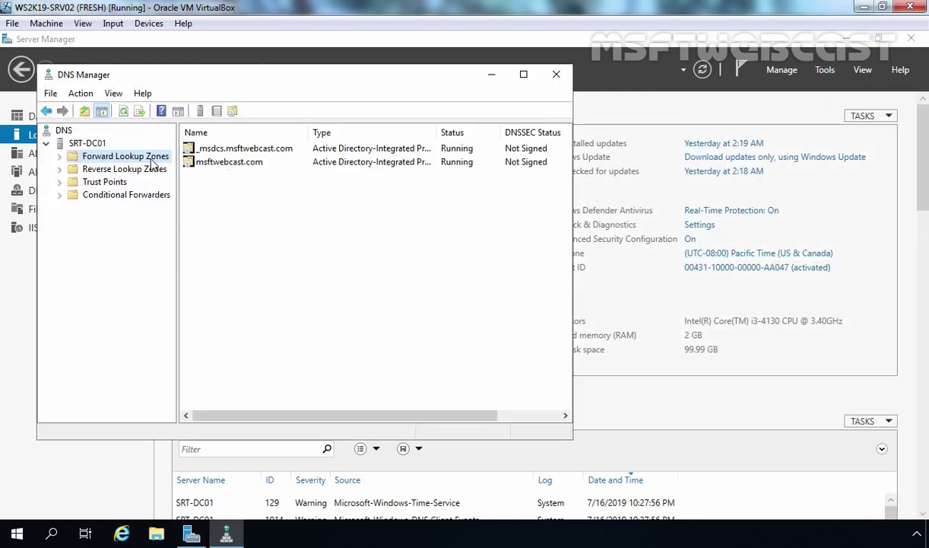
pyautogui.doubleClick(149, 156)
pyautogui.click(117, 196)
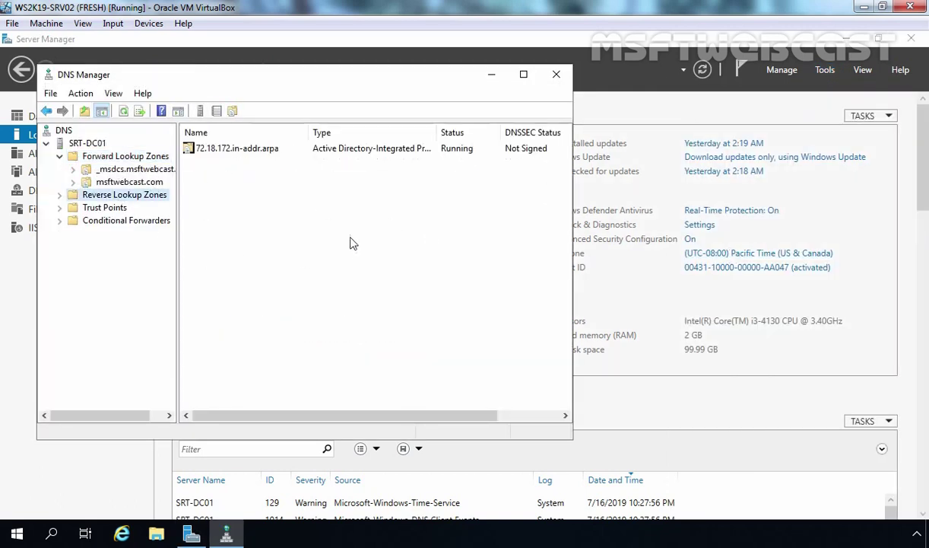
pyautogui.doubleClick(126, 196)
pyautogui.click(125, 210)
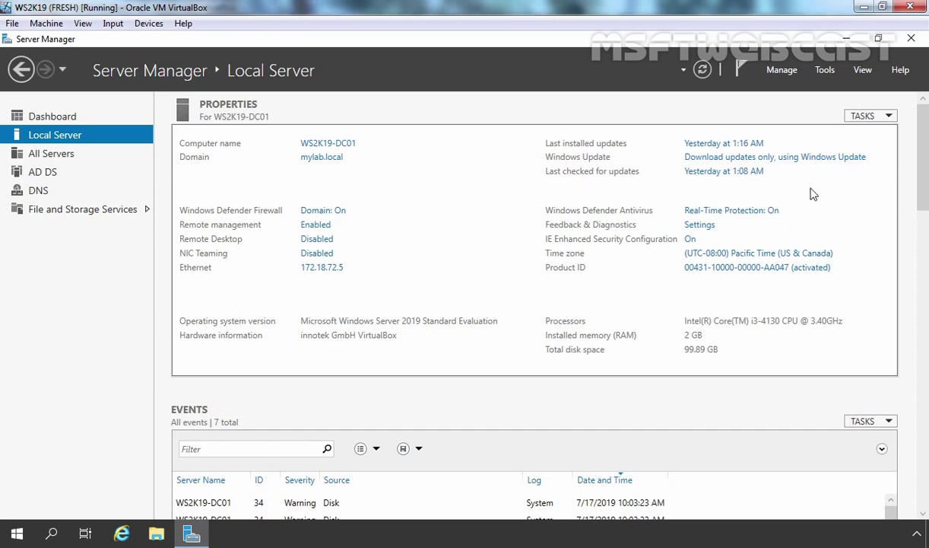
# Step: Launch DNS Manager on WS2K19-DC01 and expand its Forward Lookup Zones
pyautogui.click(825, 70)
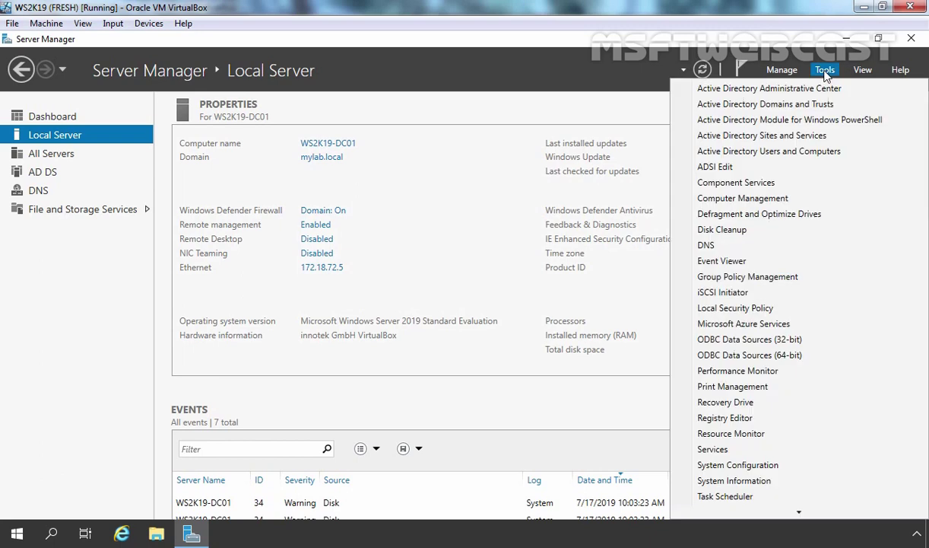
pyautogui.click(713, 245)
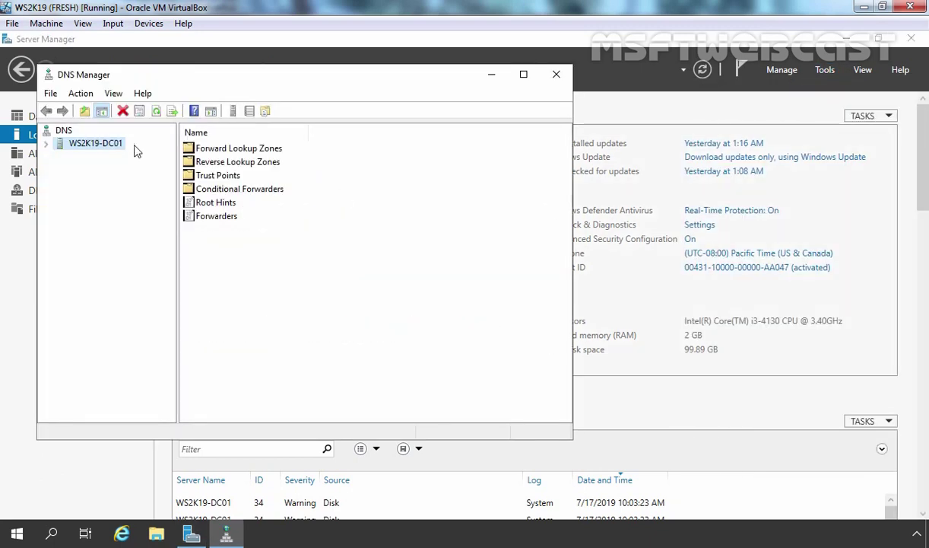
pyautogui.doubleClick(110, 144)
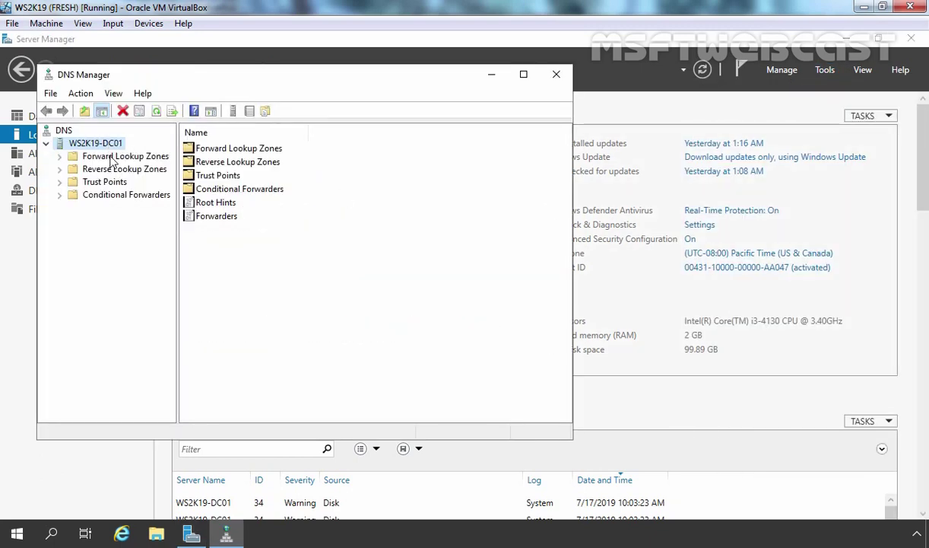
pyautogui.doubleClick(111, 157)
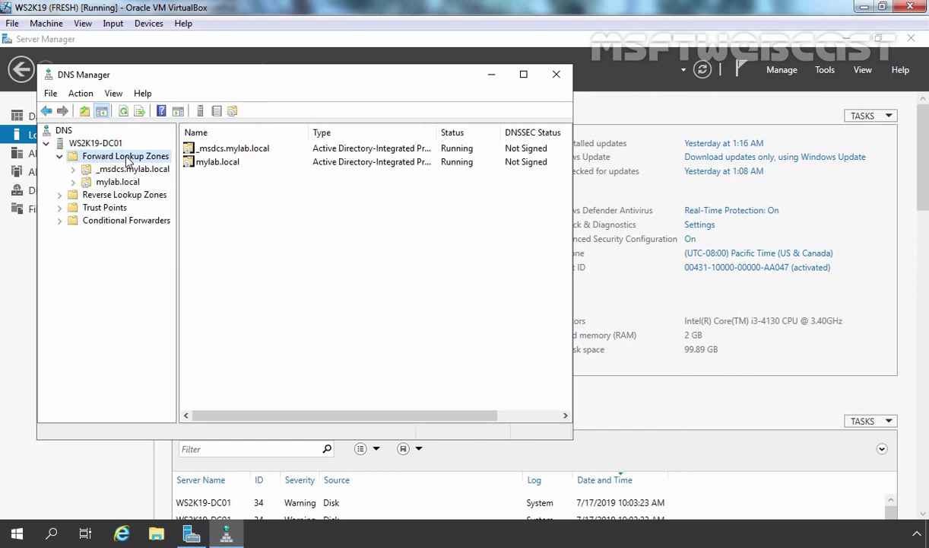
pyautogui.rightClick(124, 156)
# Step: Start a new zone of type Stub, stored in Active Directory
pyautogui.click(159, 166)
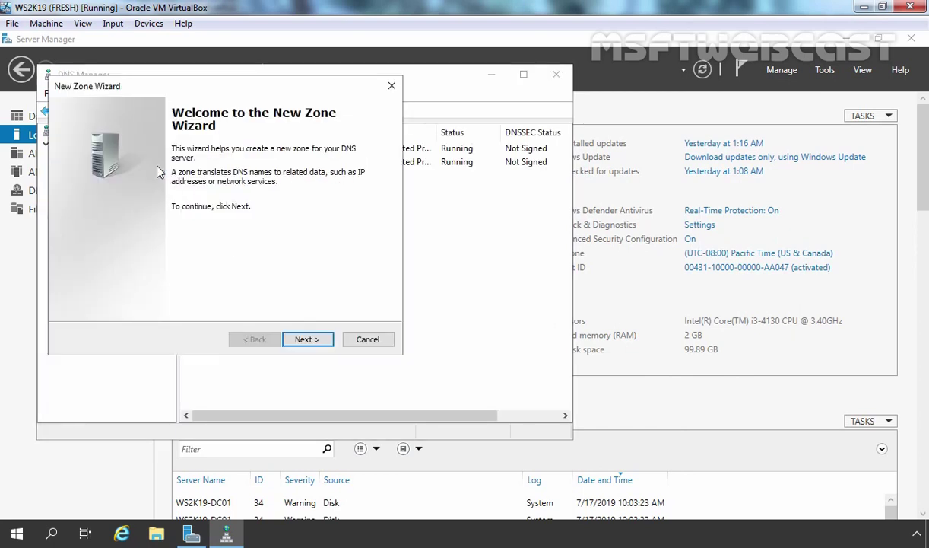
pyautogui.click(306, 340)
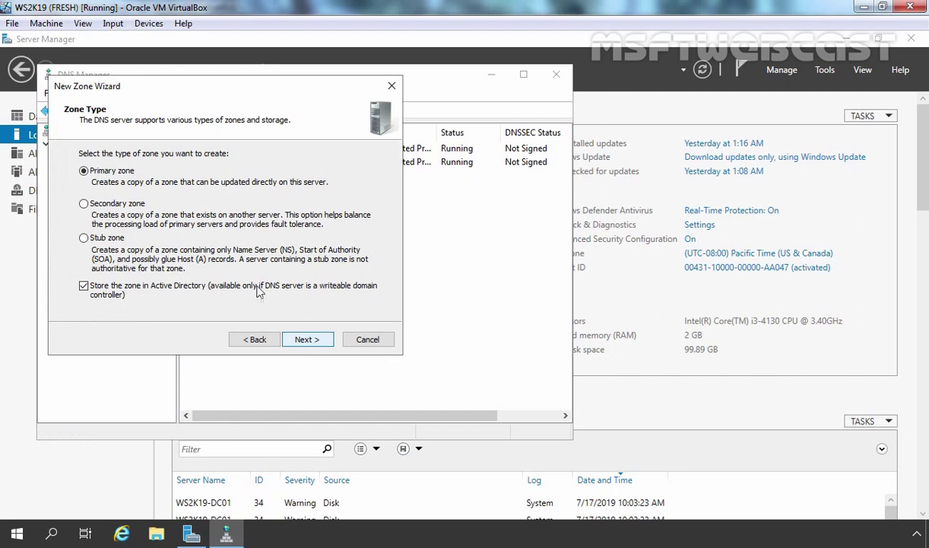
pyautogui.click(92, 240)
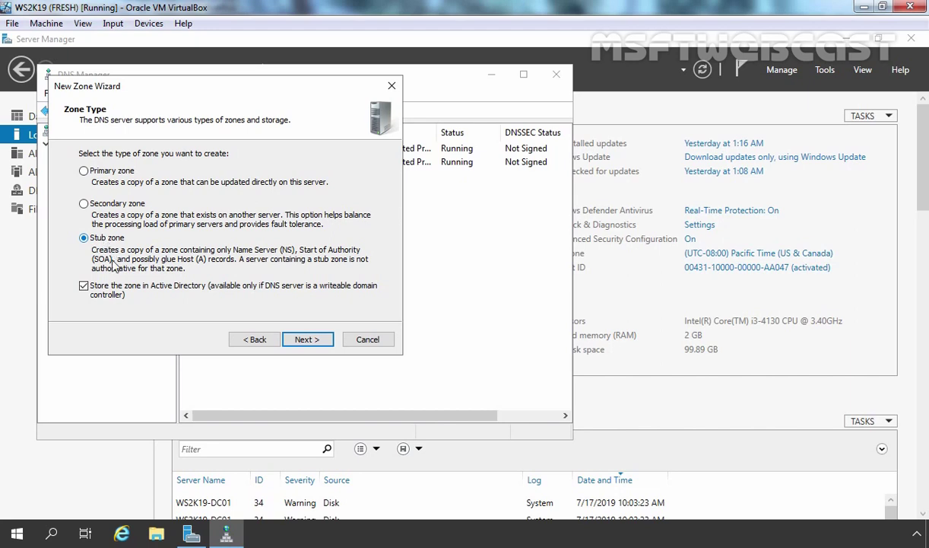
pyautogui.click(104, 207)
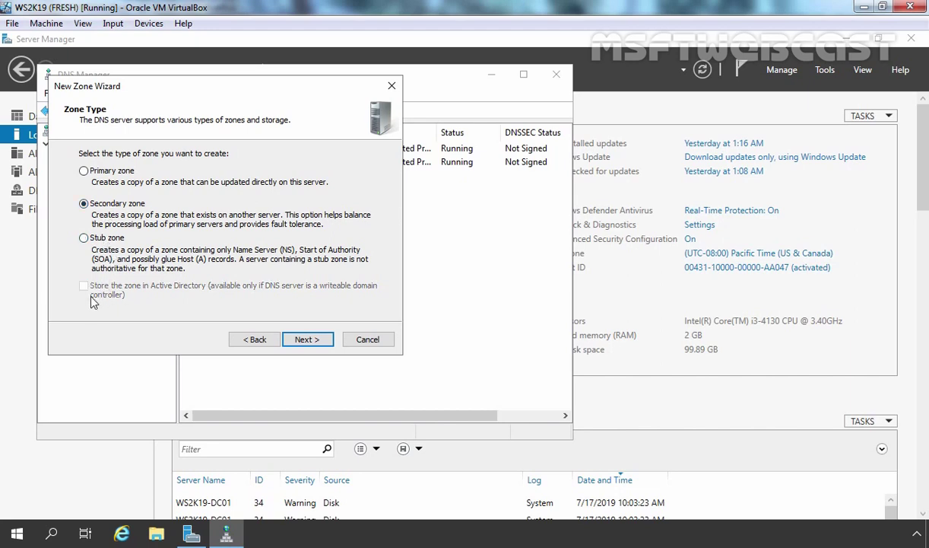
pyautogui.click(105, 239)
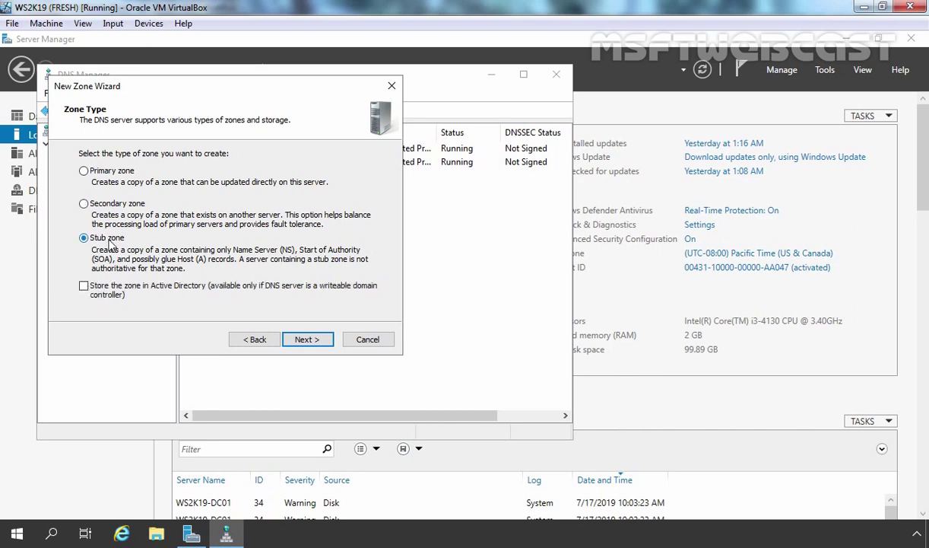
pyautogui.click(105, 295)
pyautogui.click(313, 343)
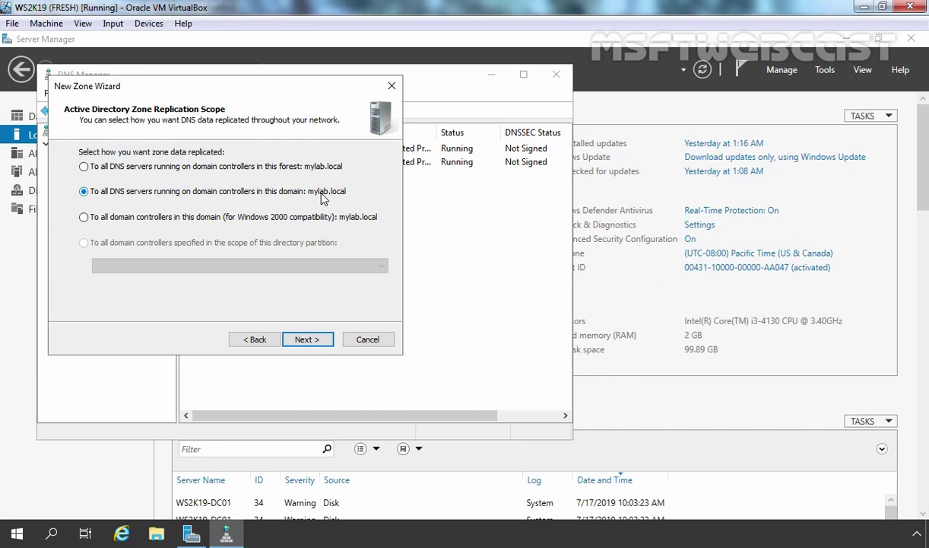
# Step: Keep domain-wide replication and name the stub zone msftwebcast.com
pyautogui.click(305, 339)
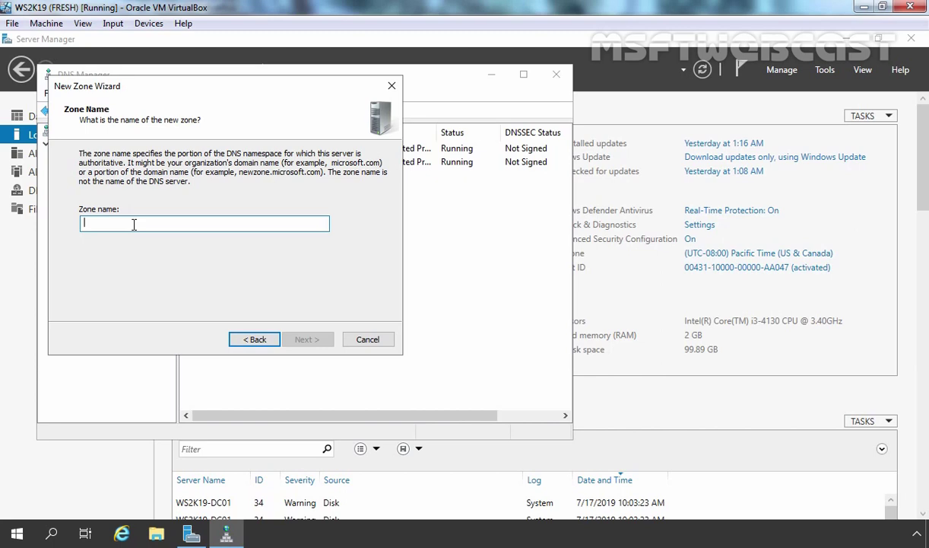
pyautogui.write('msftwebcast.com')
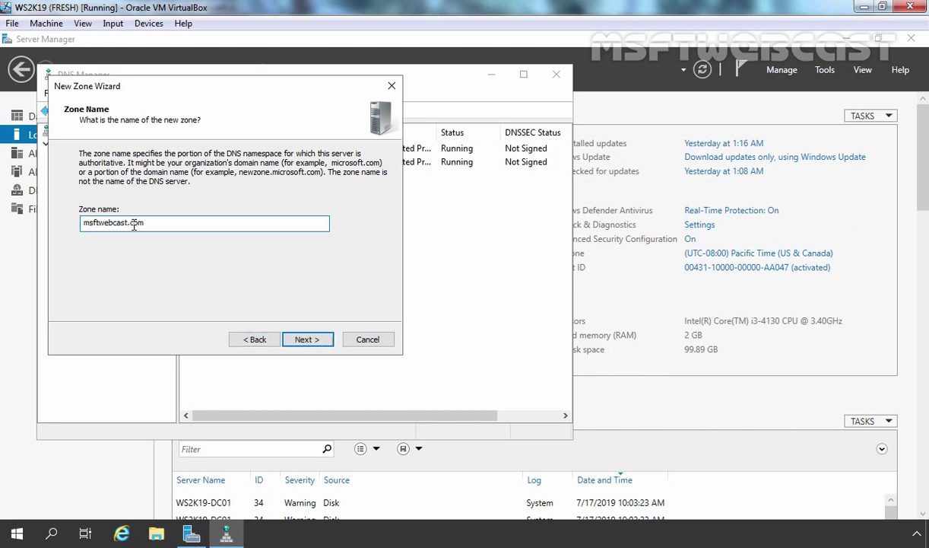
pyautogui.click(306, 339)
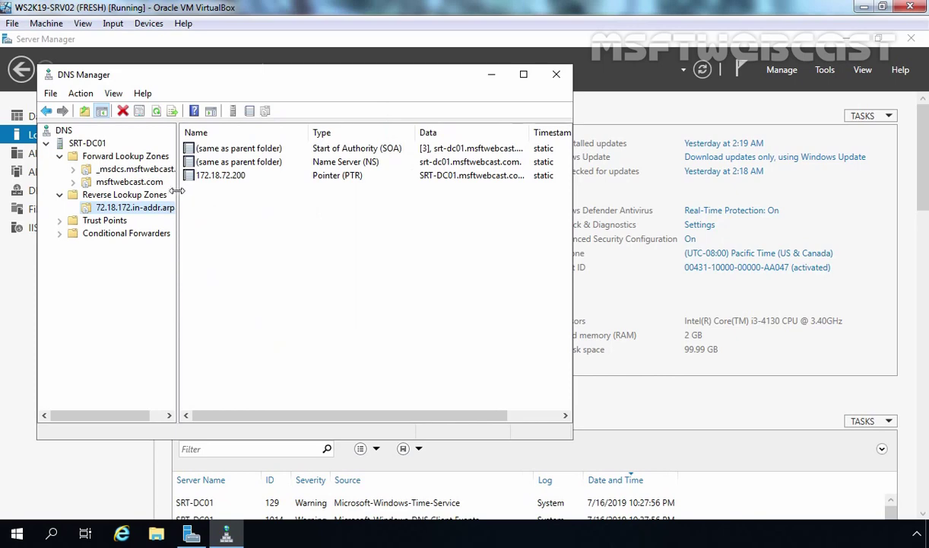
# Step: Add and validate 172.18.72.200 (SRT-DC01) as the stub zone's master server
pyautogui.click(86, 441)
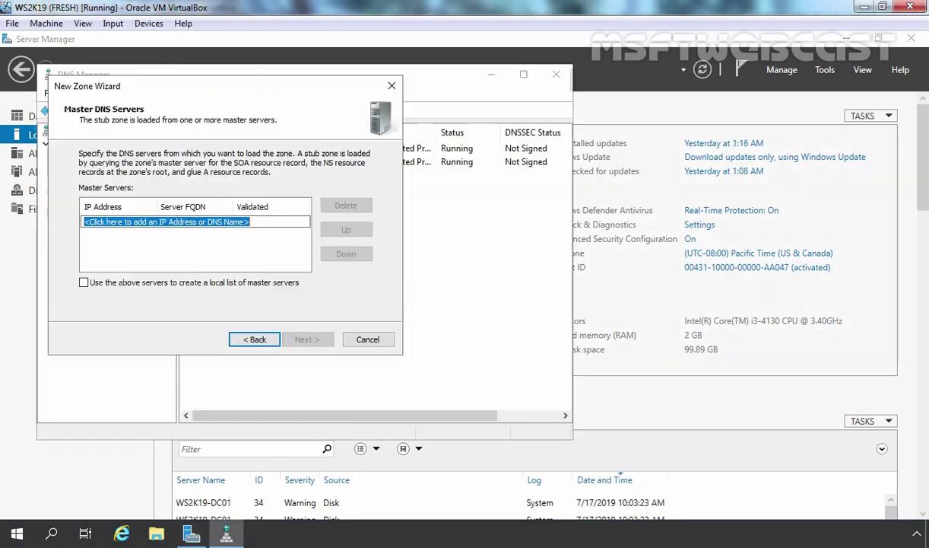
pyautogui.write('17')
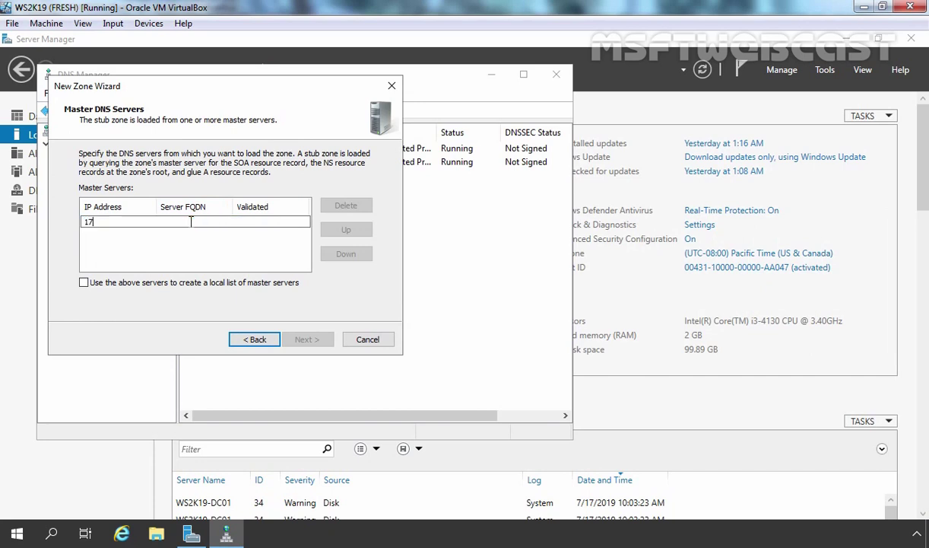
pyautogui.write('2.18.72.200')
pyautogui.click(190, 248)
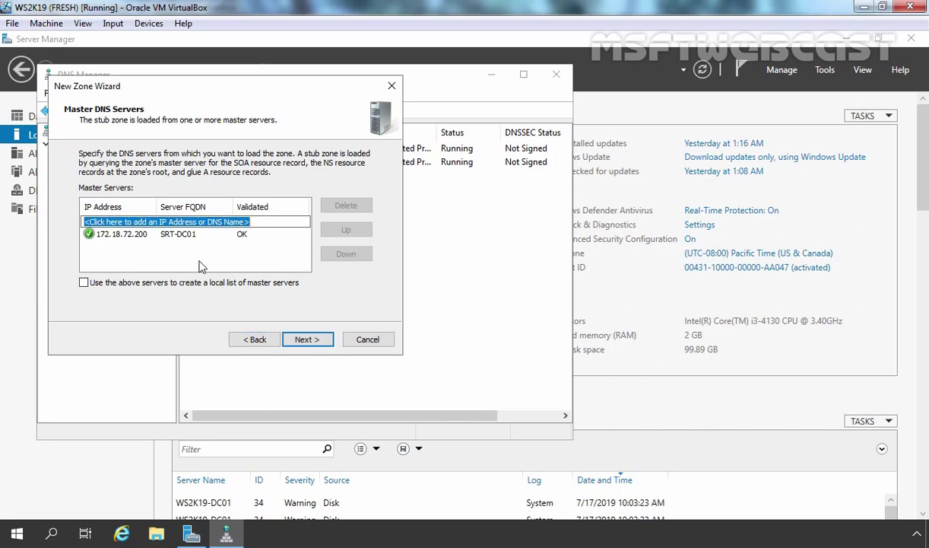
pyautogui.click(302, 339)
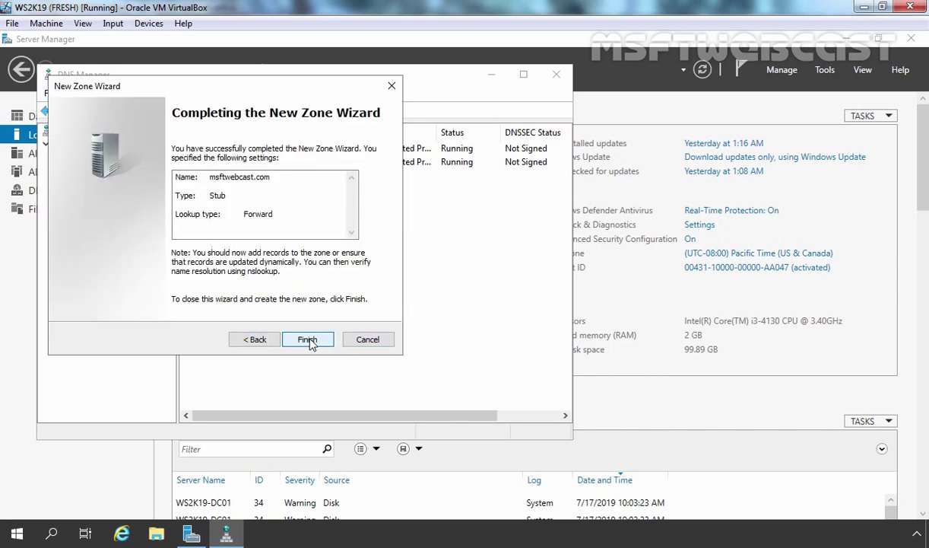
# Step: Finish the New Zone Wizard and select the new msftwebcast.com stub zone
pyautogui.click(308, 341)
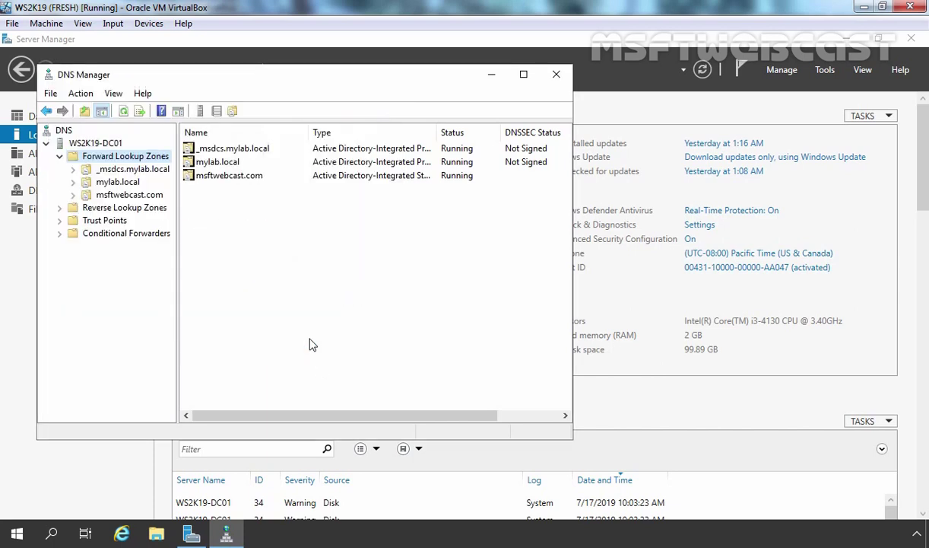
pyautogui.click(129, 195)
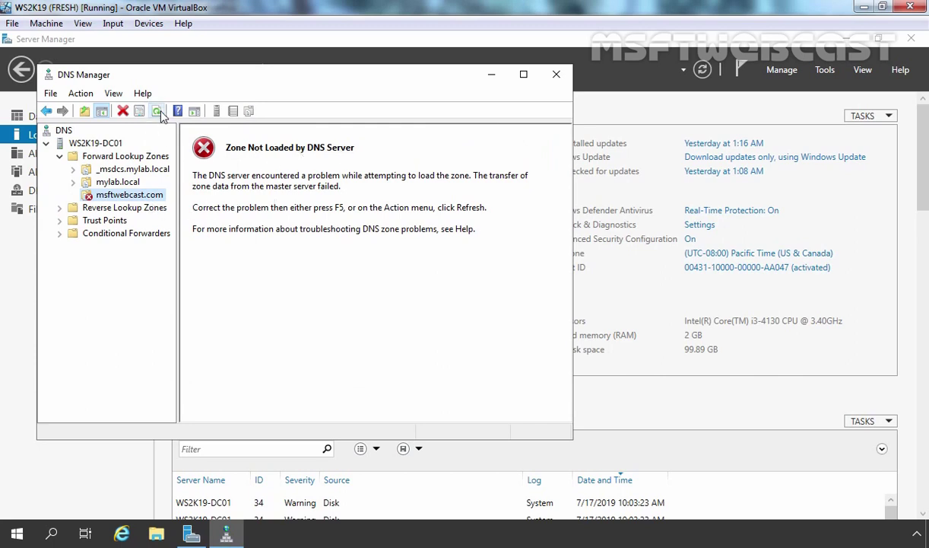
# Step: Transfer a fresh copy of msftwebcast.com from its master and refresh to load records
pyautogui.rightClick(120, 195)
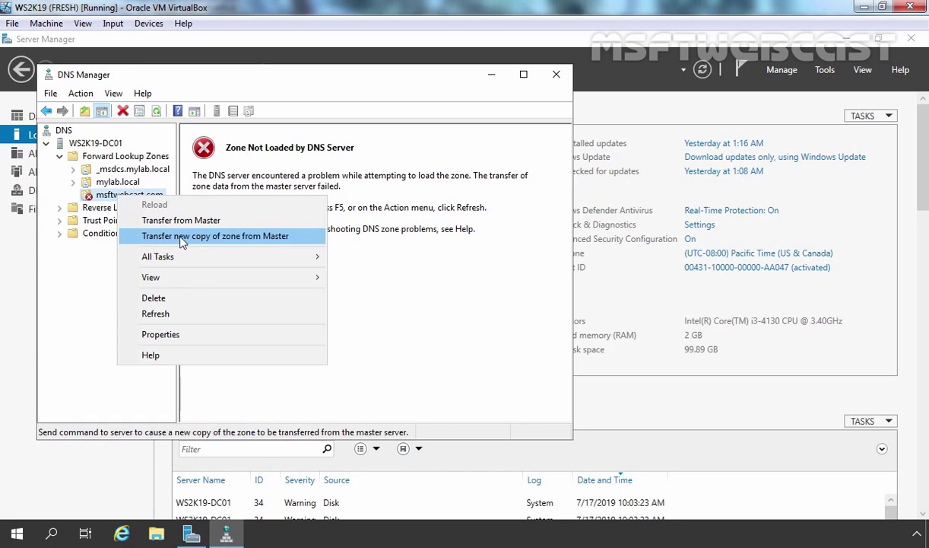
pyautogui.click(182, 236)
pyautogui.press('F5')
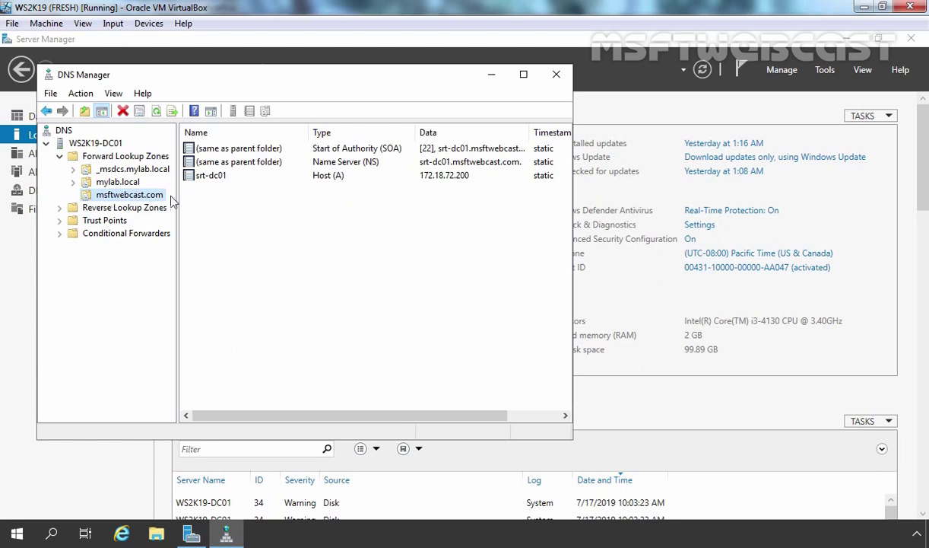
# Step: Review the stub zone's SOA, NS and srt-dc01 glue Host (A) records, selecting all three
pyautogui.click(299, 221)
pyautogui.moveTo(299, 220); pyautogui.dragTo(195, 146)
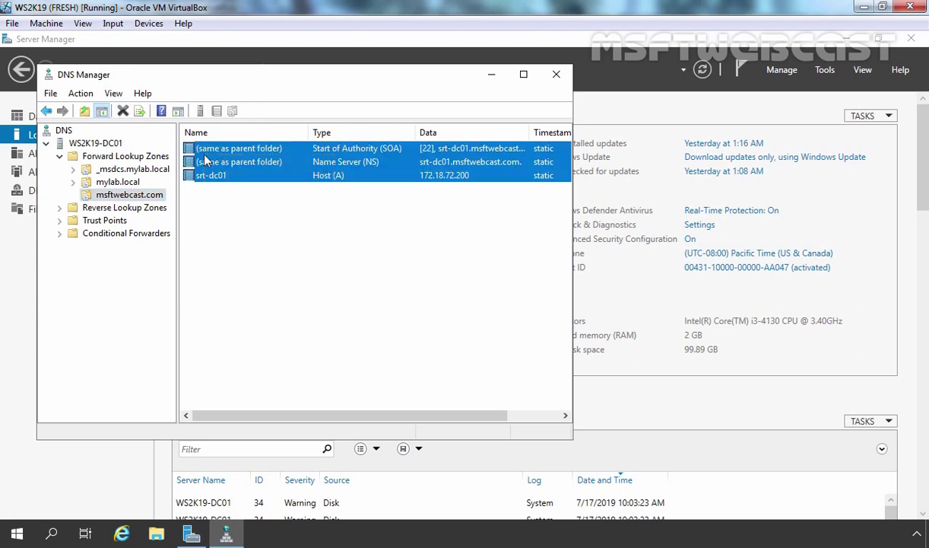
pyautogui.click(316, 220)
pyautogui.click(384, 150)
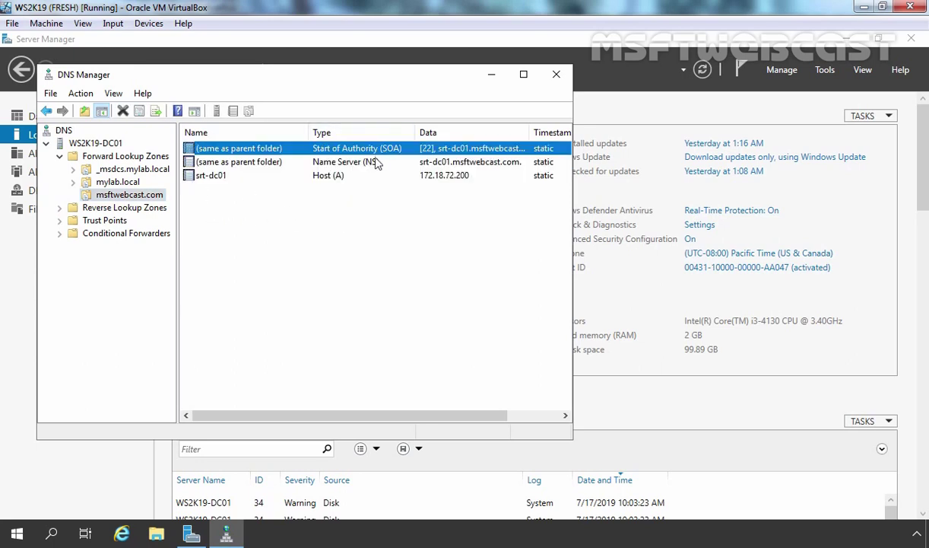
pyautogui.click(352, 166)
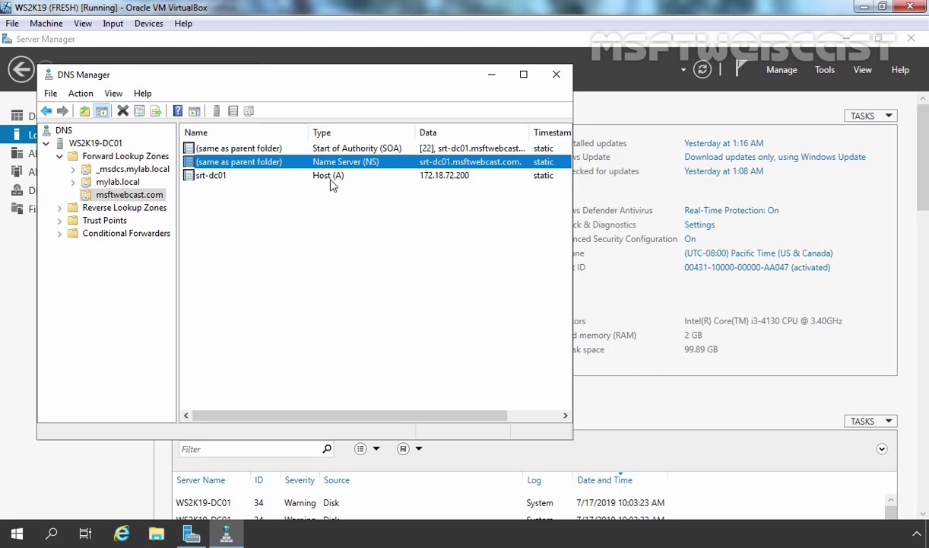
pyautogui.click(331, 180)
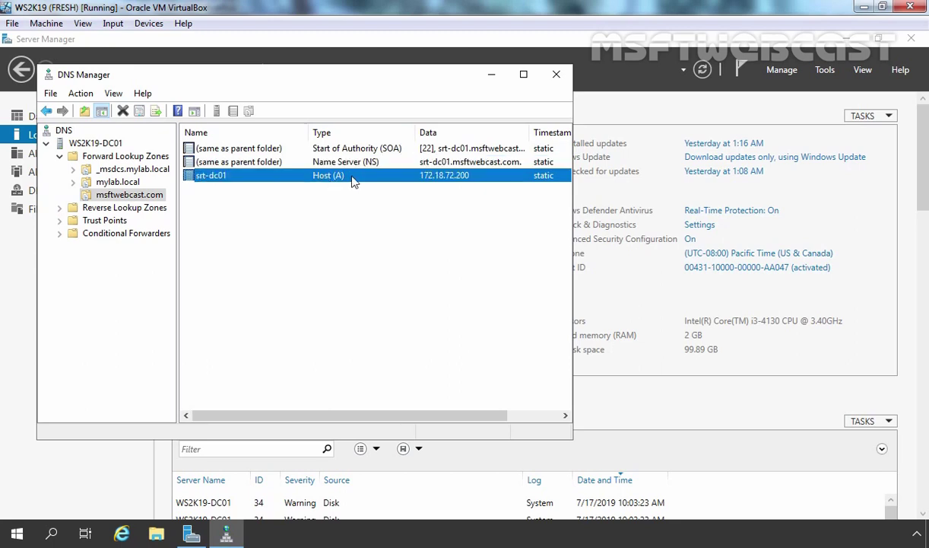
pyautogui.moveTo(385, 243); pyautogui.dragTo(226, 152)
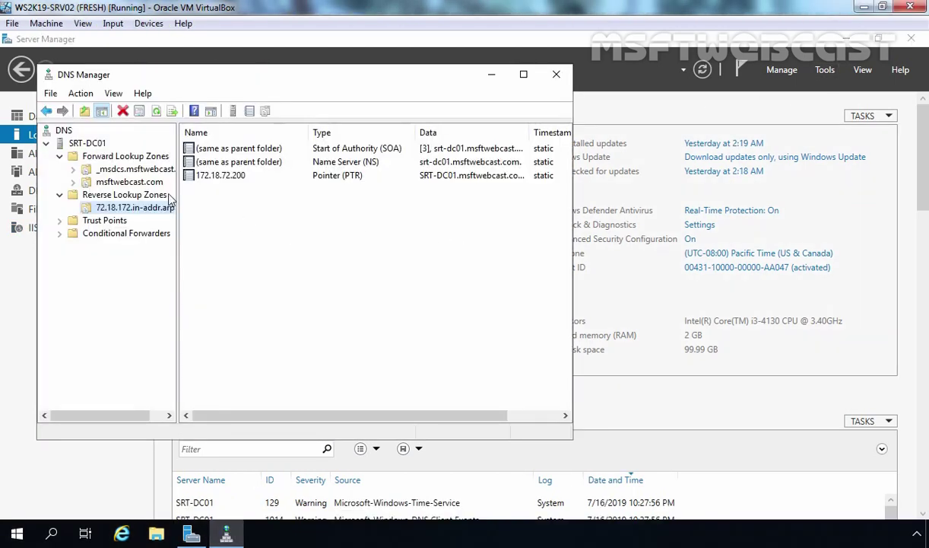
# Step: Open msftwebcast.com on SRT-DC01 and review its www CNAME, srt-dc01 A, NS and SOA records
pyautogui.click(149, 184)
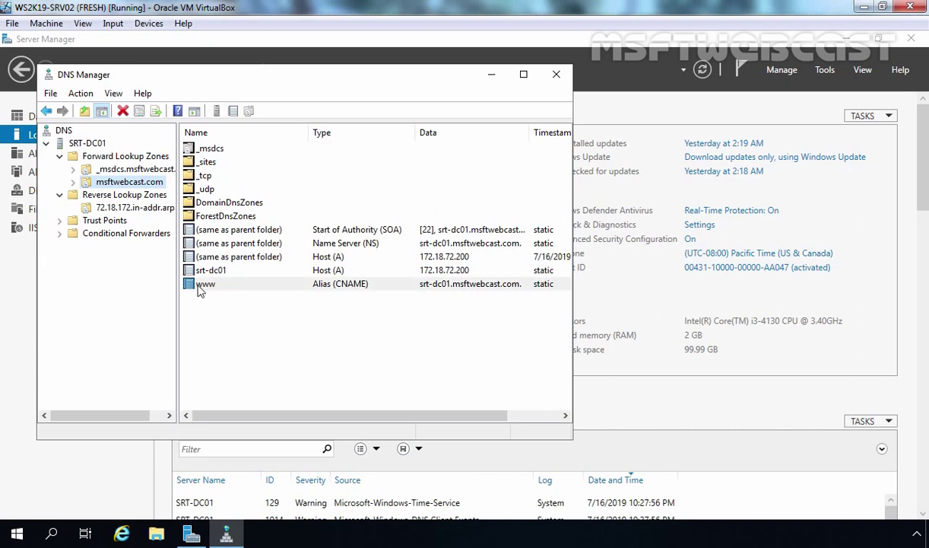
pyautogui.click(198, 286)
pyautogui.press('Up')
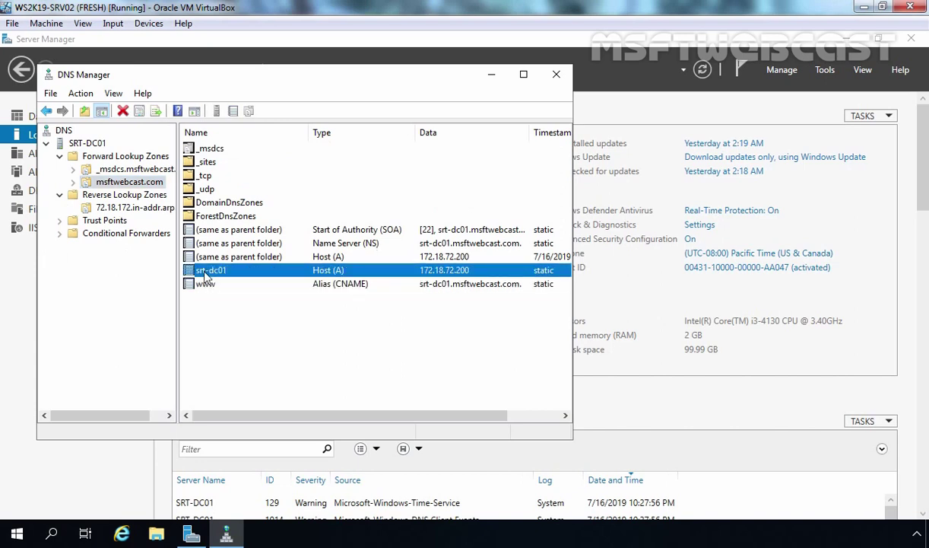
pyautogui.click(233, 242)
pyautogui.click(238, 232)
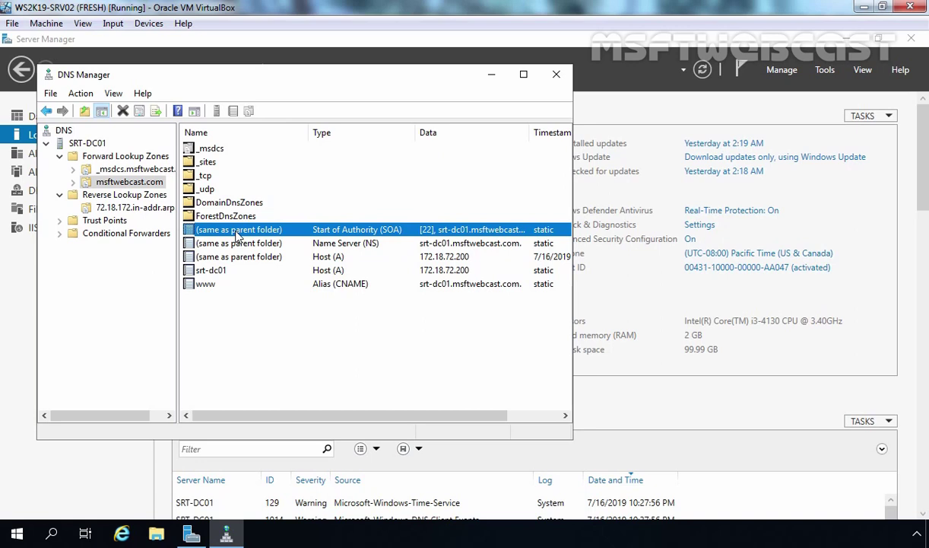
# Step: View msftwebcast.com's Zone Transfers settings unchanged, then list WS2K19-DC01's Forward Lookup Zones
pyautogui.rightClick(128, 183)
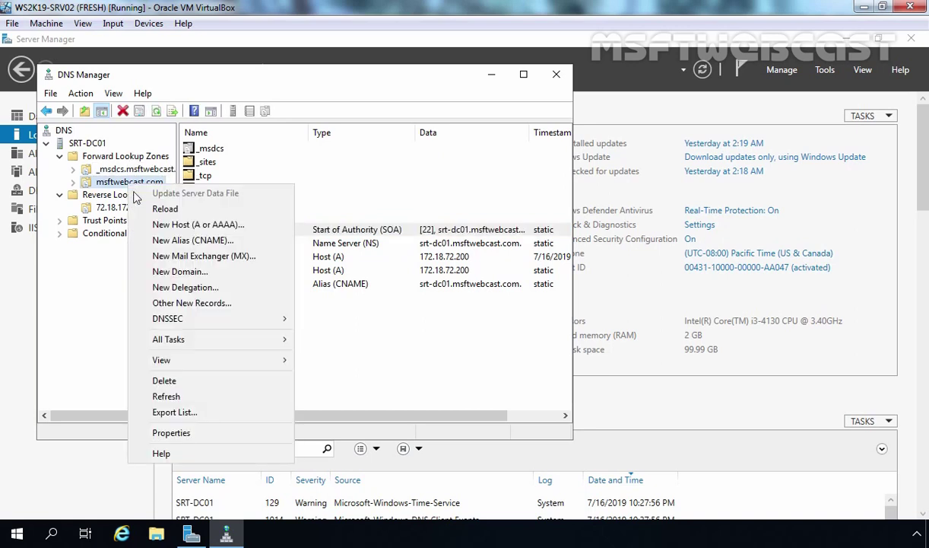
pyautogui.click(175, 432)
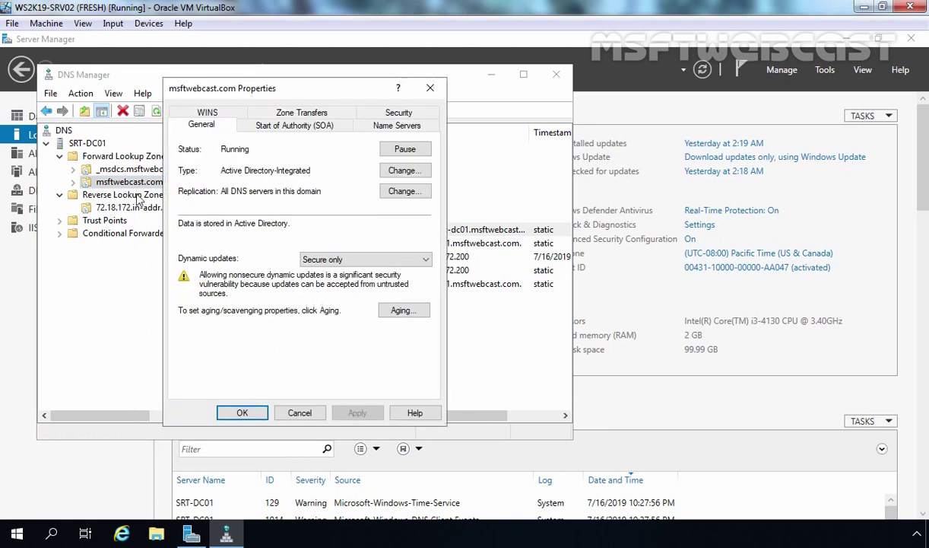
pyautogui.click(289, 112)
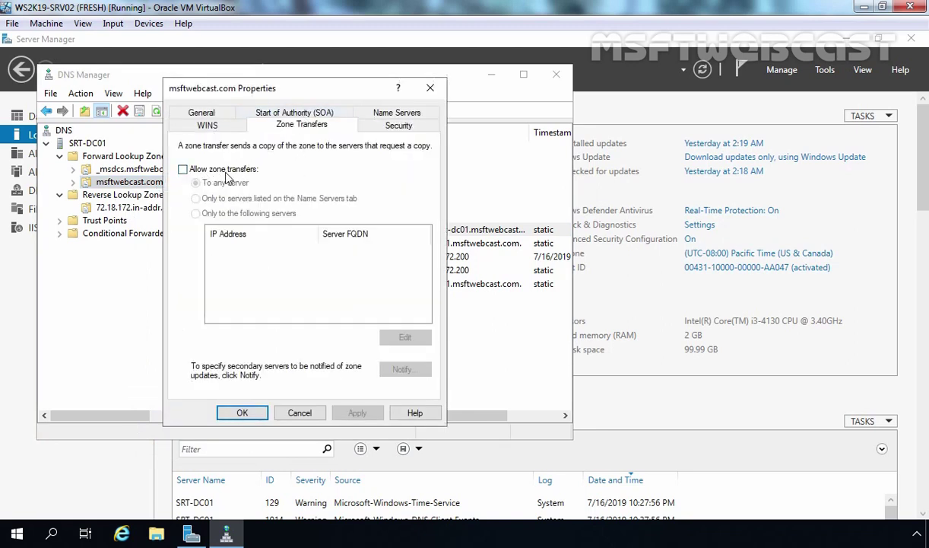
pyautogui.click(243, 412)
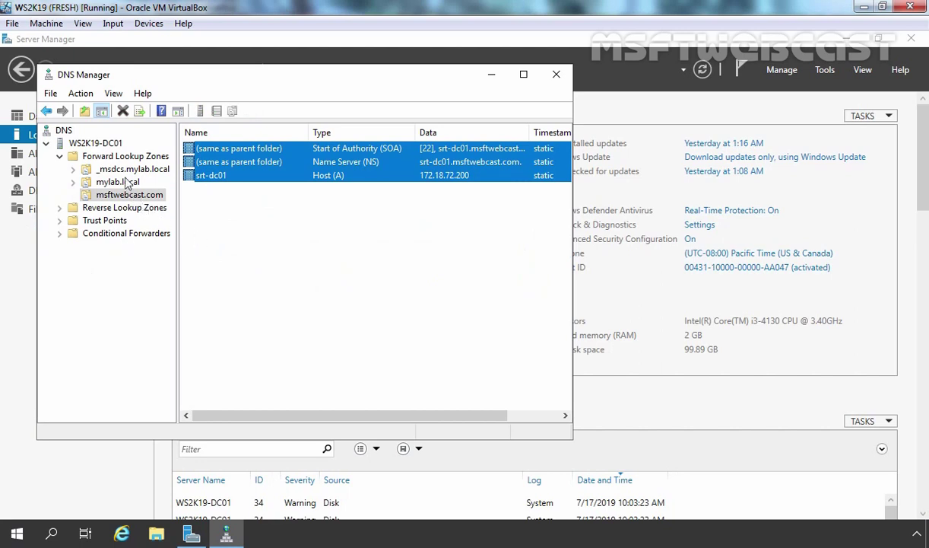
pyautogui.click(118, 157)
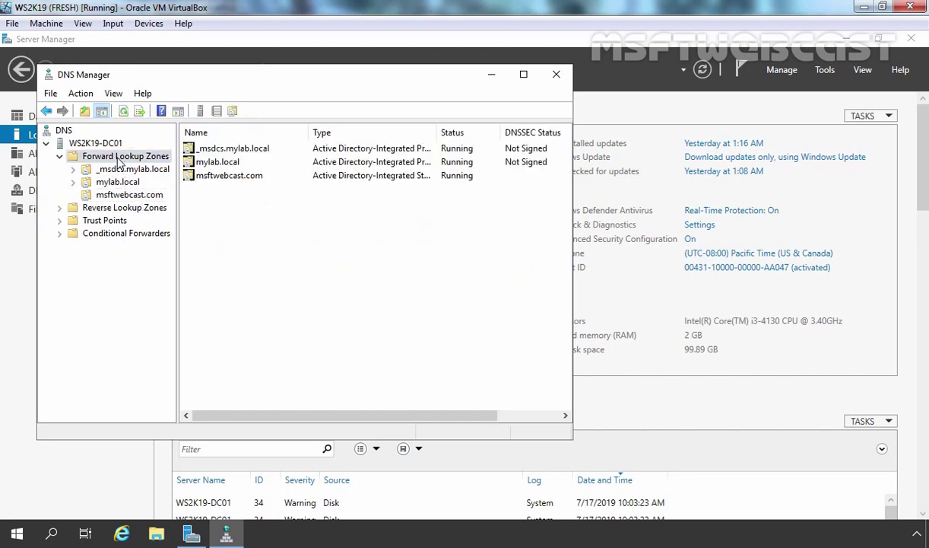
# Step: Start a new stub zone named google.com, replicated to all DNS servers in the domain
pyautogui.rightClick(118, 157)
pyautogui.click(140, 170)
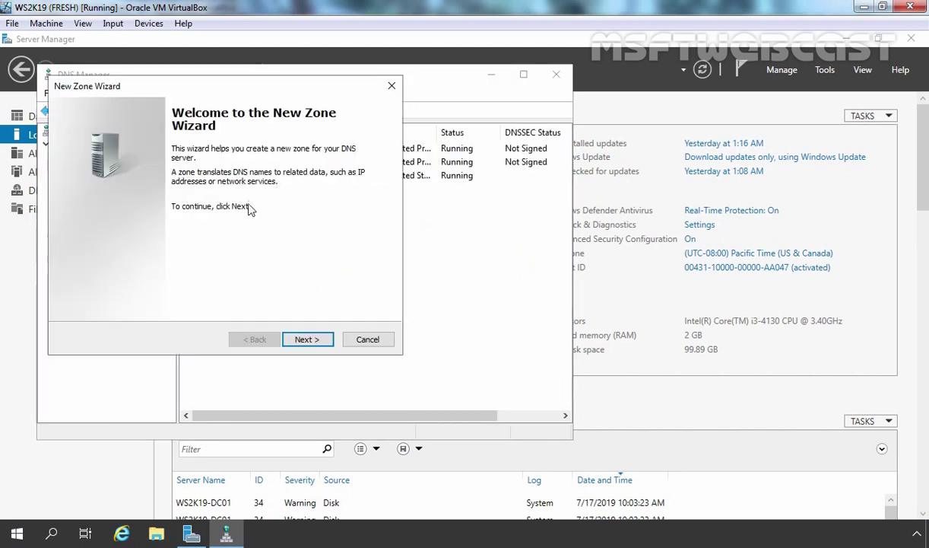
pyautogui.click(307, 339)
pyautogui.click(100, 238)
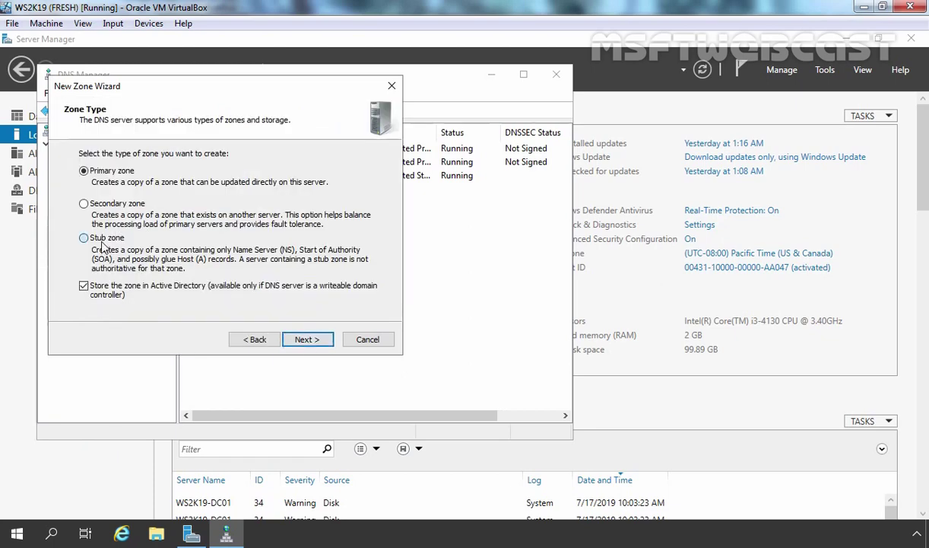
pyautogui.click(307, 340)
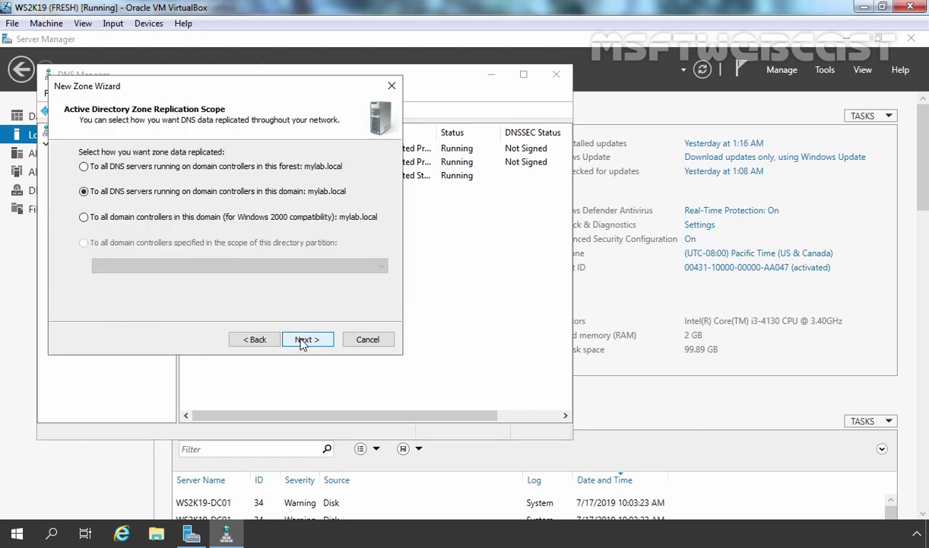
pyautogui.click(303, 343)
pyautogui.write('google.com')
pyautogui.click(306, 341)
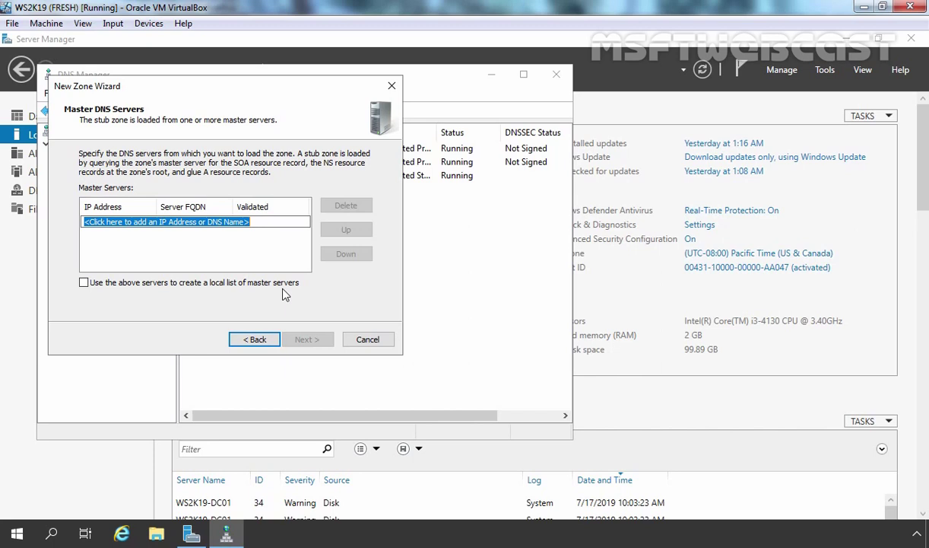
# Step: Set ns1.google.com (216.239.32.10) as the only master, removing the failed IPv6 entry, and finish the zone
pyautogui.write('ns1.google.com')
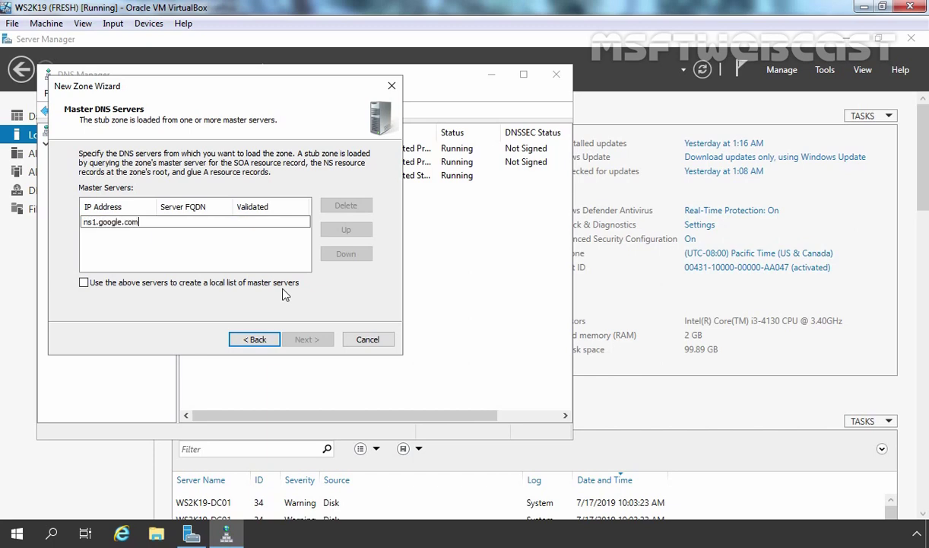
pyautogui.press('Return')
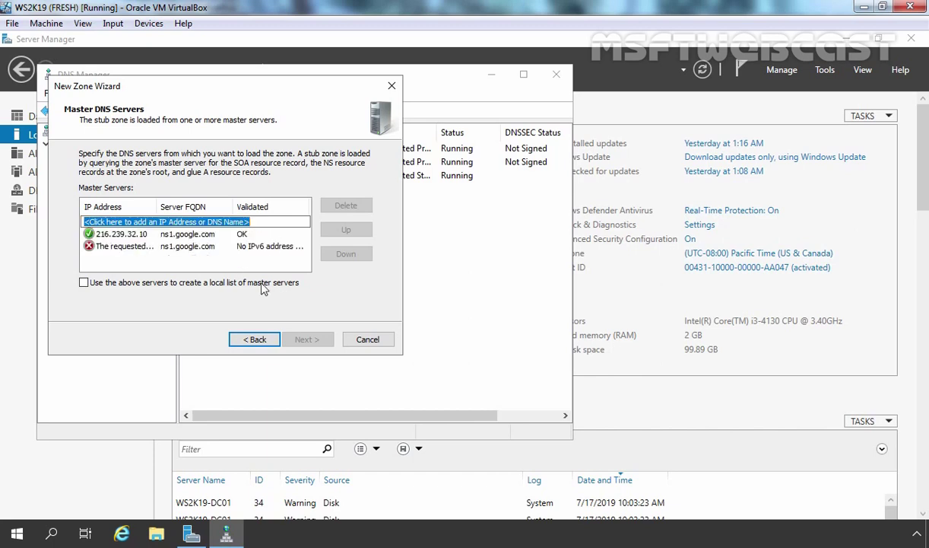
pyautogui.click(164, 233)
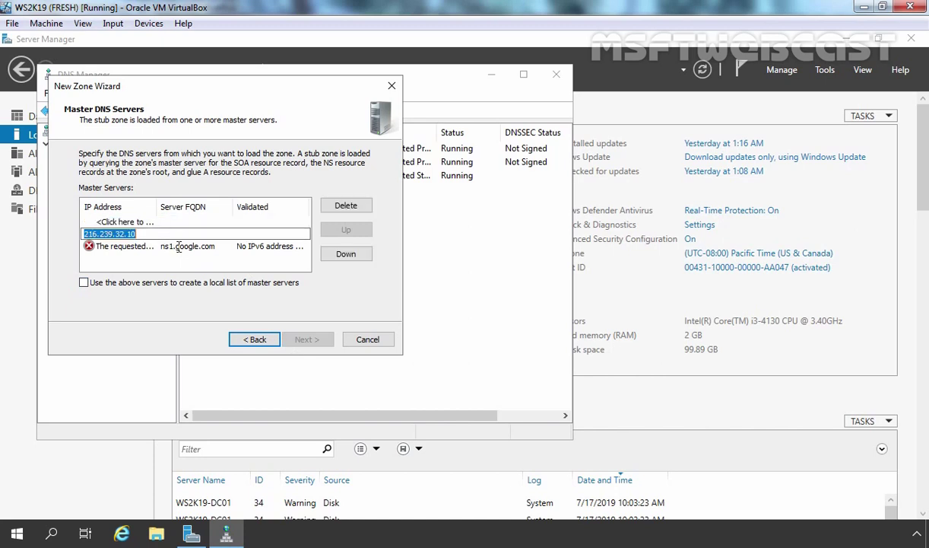
pyautogui.click(122, 246)
pyautogui.click(343, 207)
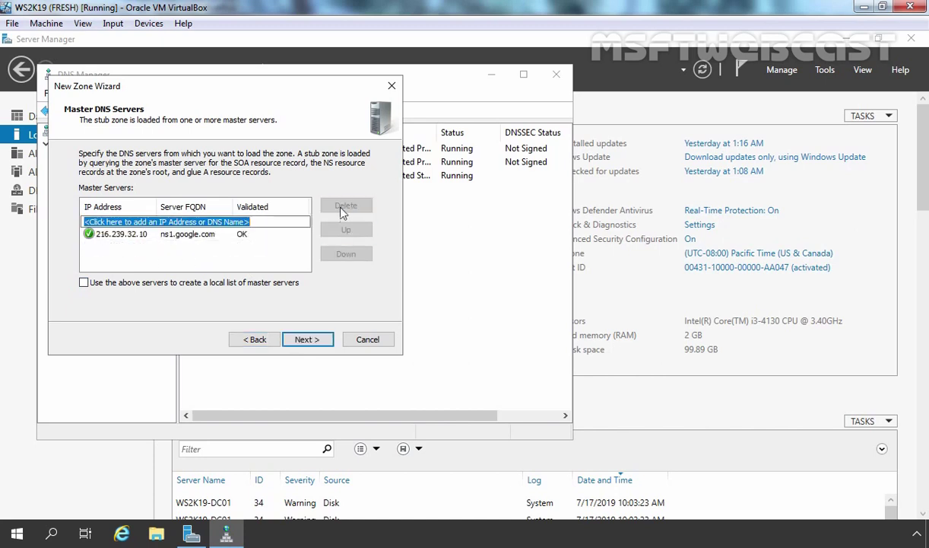
pyautogui.click(310, 341)
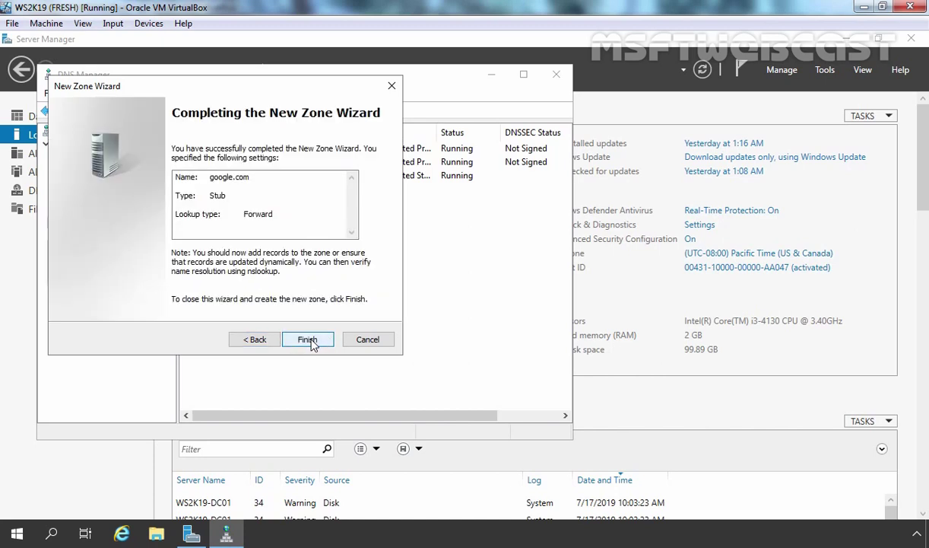
pyautogui.click(308, 339)
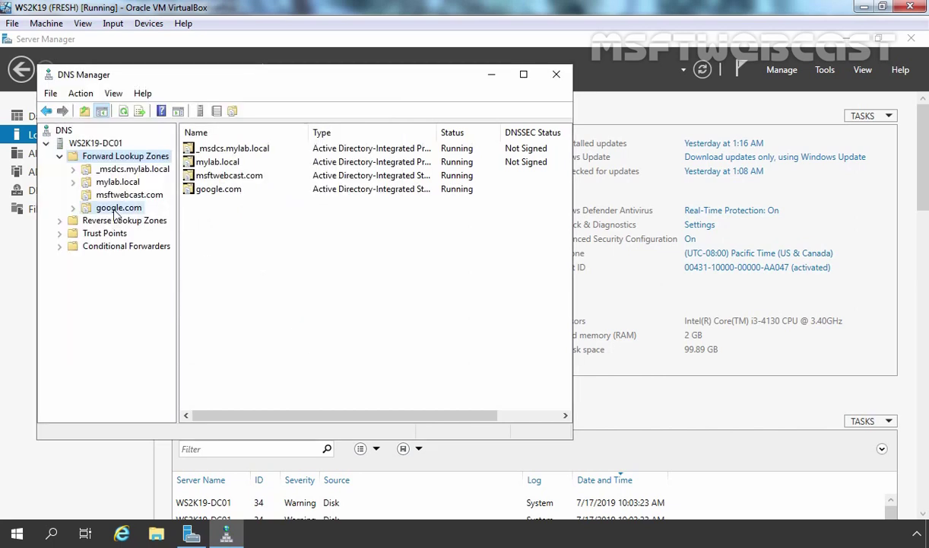
# Step: Transfer a fresh copy of google.com from its master and refresh to show SOA, NS and glue records
pyautogui.click(115, 210)
pyautogui.rightClick(115, 211)
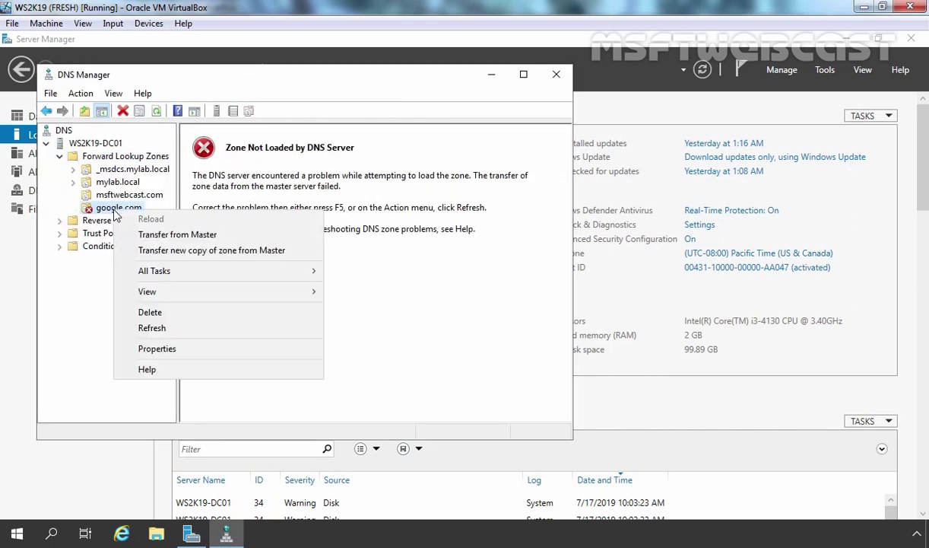
pyautogui.click(152, 258)
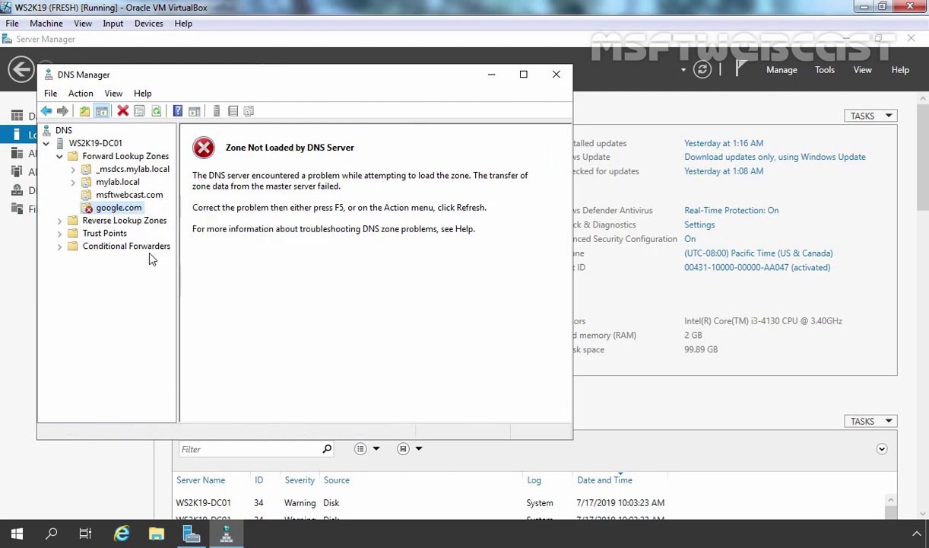
pyautogui.click(158, 112)
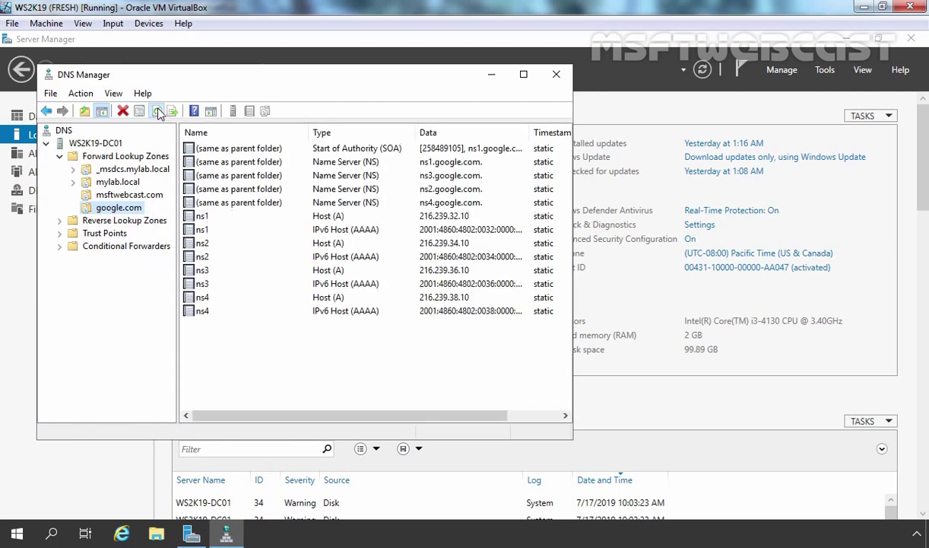